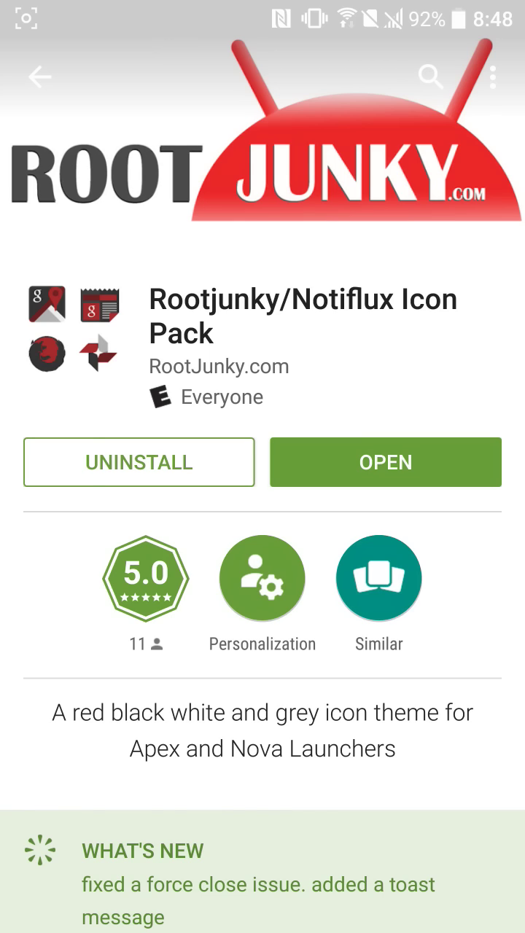
Step: Leave the Rootjunky/Notiflux Icon Pack's Play Store page for the home screen
key("Home")
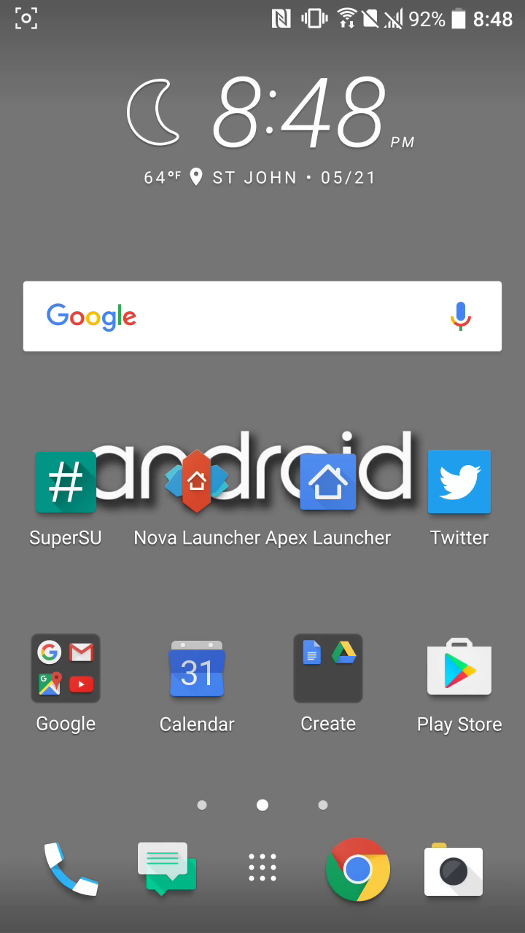
Step: Launch RootJunky/Notiflux Icon Pack from further down the app drawer
left_click(263, 867)
scroll(262, 510, "down", 5)
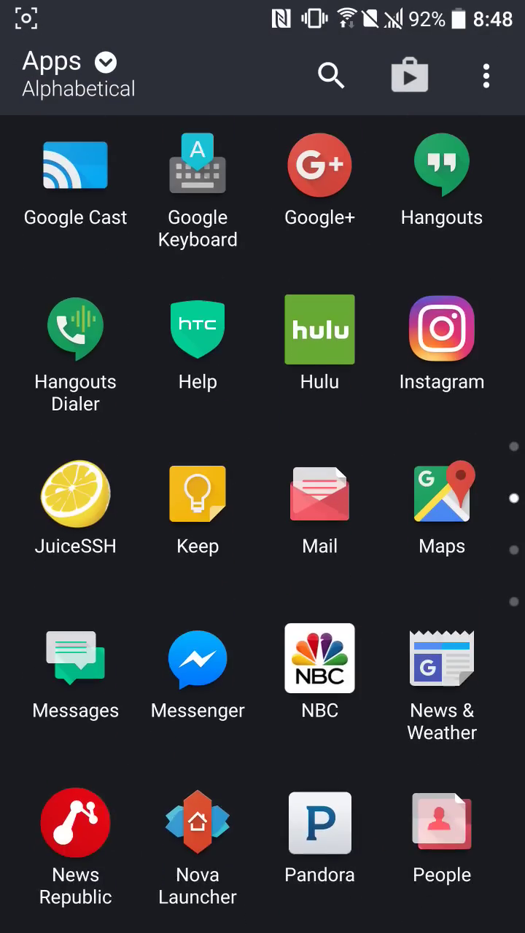
scroll(262, 510, "down", 5)
left_click(319, 494)
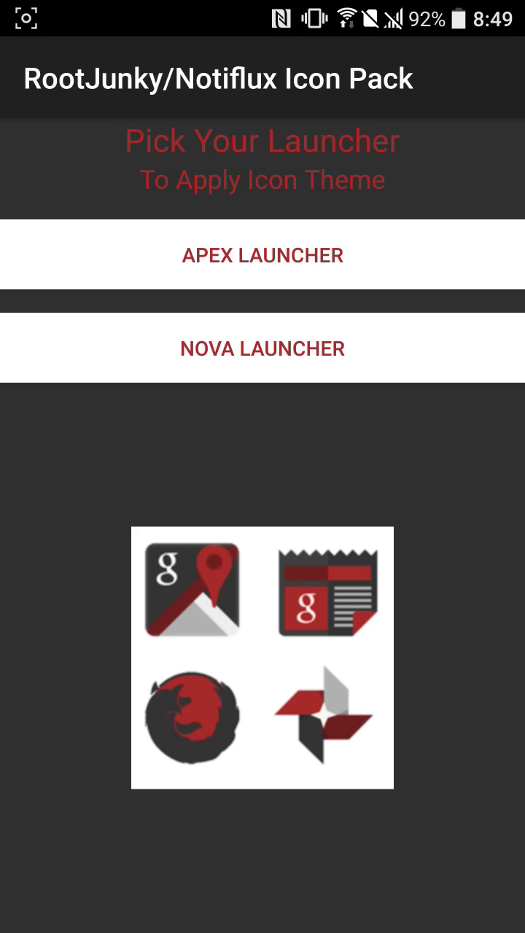
Step: Apply the icon pack to Apex Launcher with Icon pack, Skin and Wallpaper all checked
key("super")
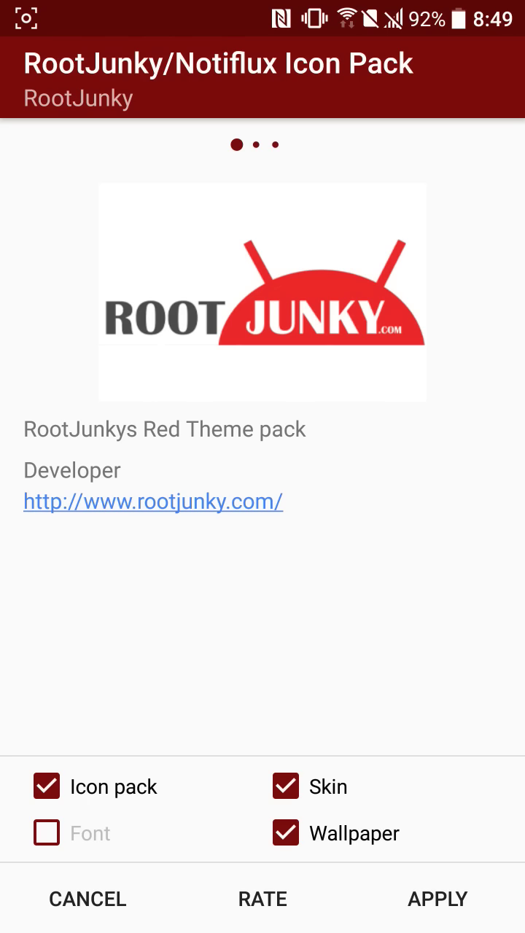
left_click(437, 898)
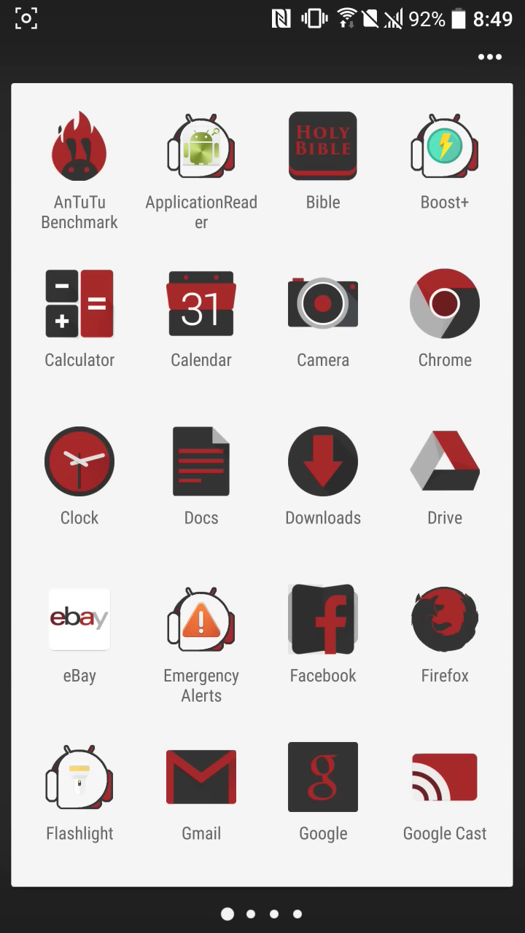
Step: Swipe through the red-black Apex app drawer pages and back to page one
left_click_drag(393, 466, 132, 466)
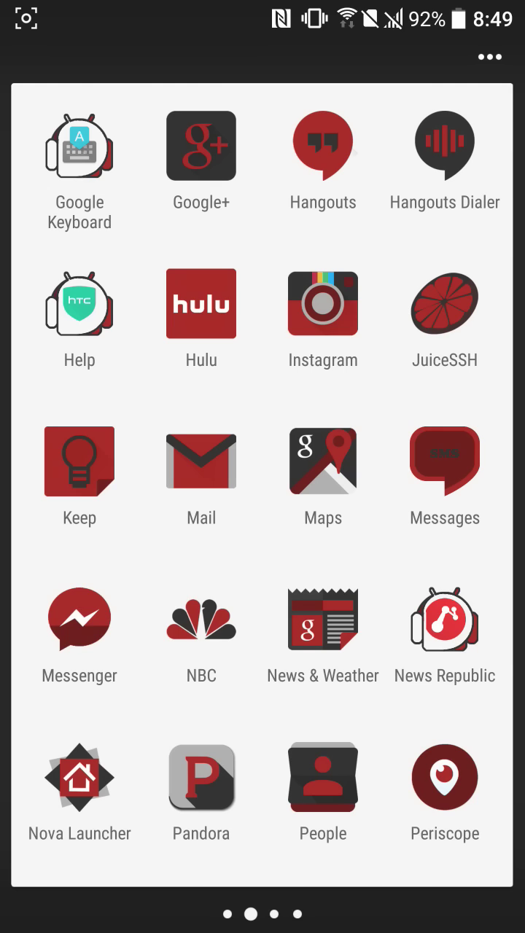
left_click_drag(438, 510, 109, 510)
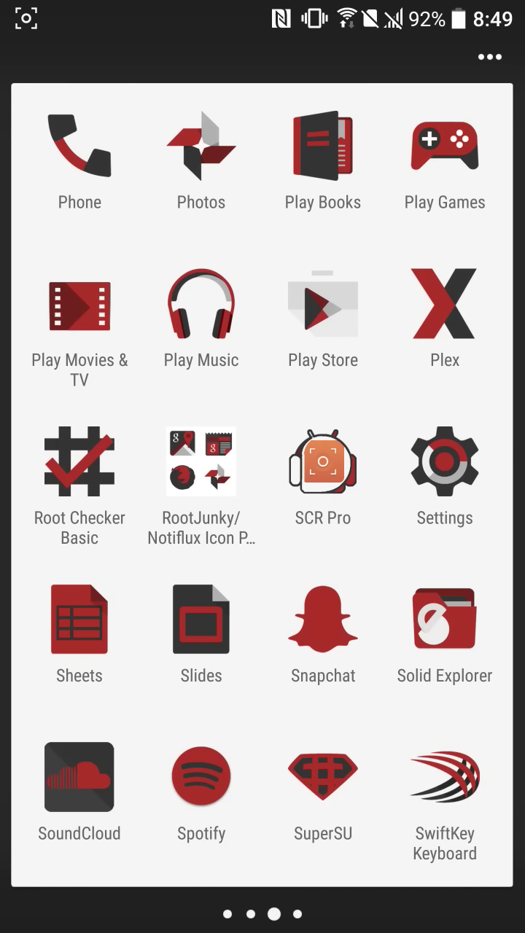
mouse_move(438, 510)
left_mouse_down()
mouse_move(109, 510)
mouse_move(437, 510)
left_mouse_up()
left_click_drag(109, 510, 438, 510)
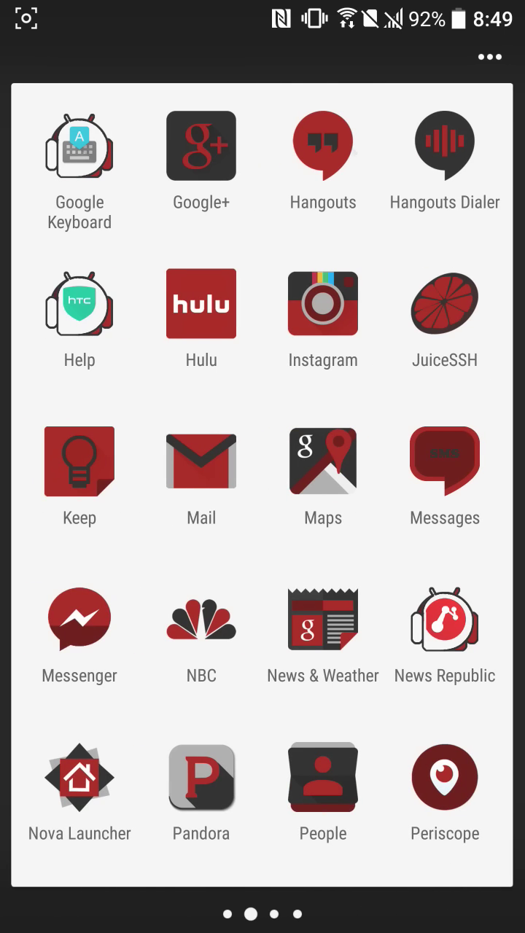
left_click_drag(109, 510, 438, 510)
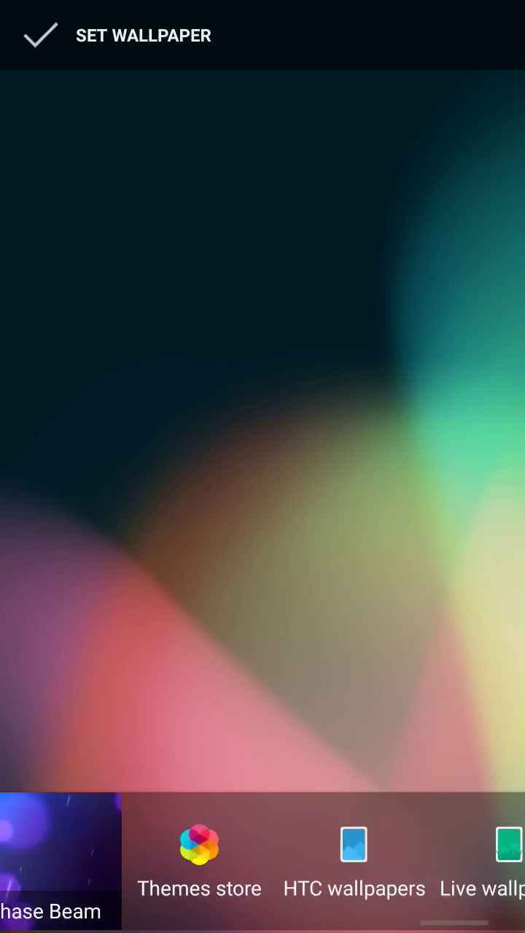
Step: Scroll the wallpaper source strip in the Set Wallpaper chooser
left_click_drag(219, 860, 340, 860)
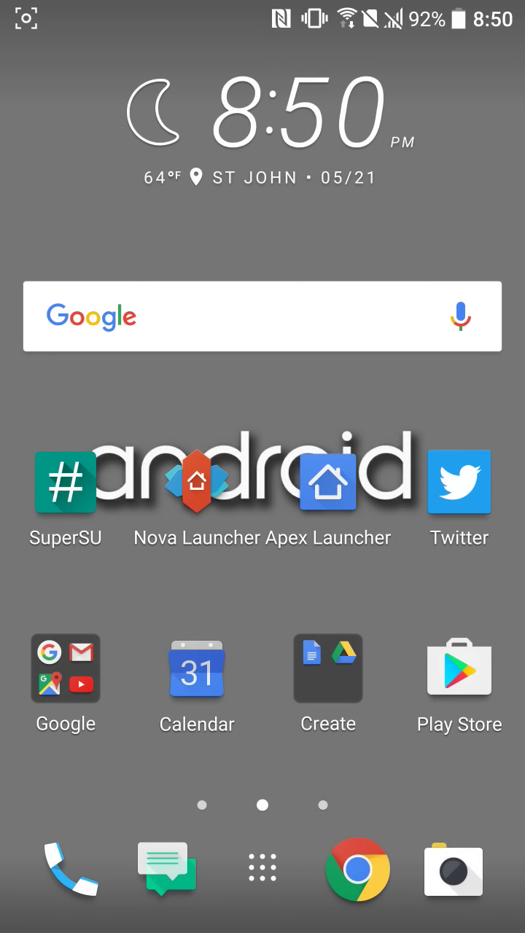
Step: Set Nova's Look & feel icon theme to RootJunky/Notiflux Icon Pack
left_click(197, 481)
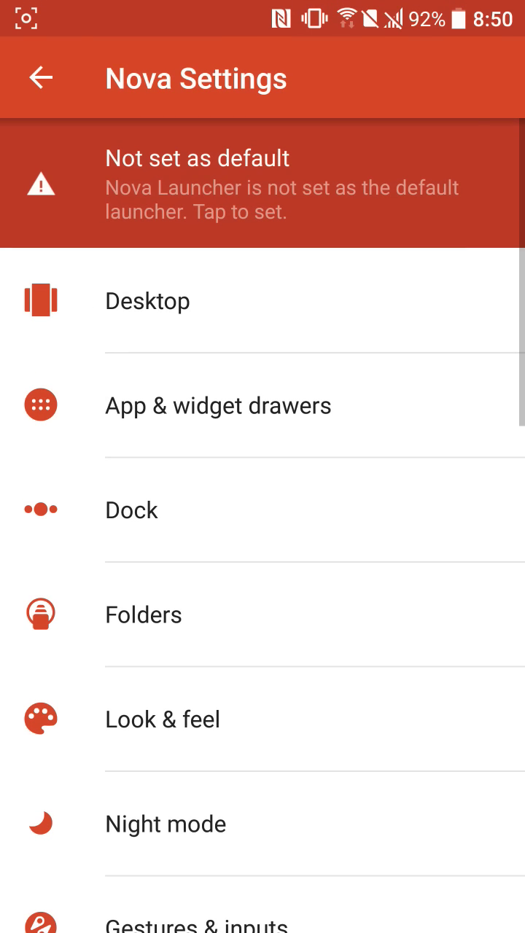
left_click(161, 610)
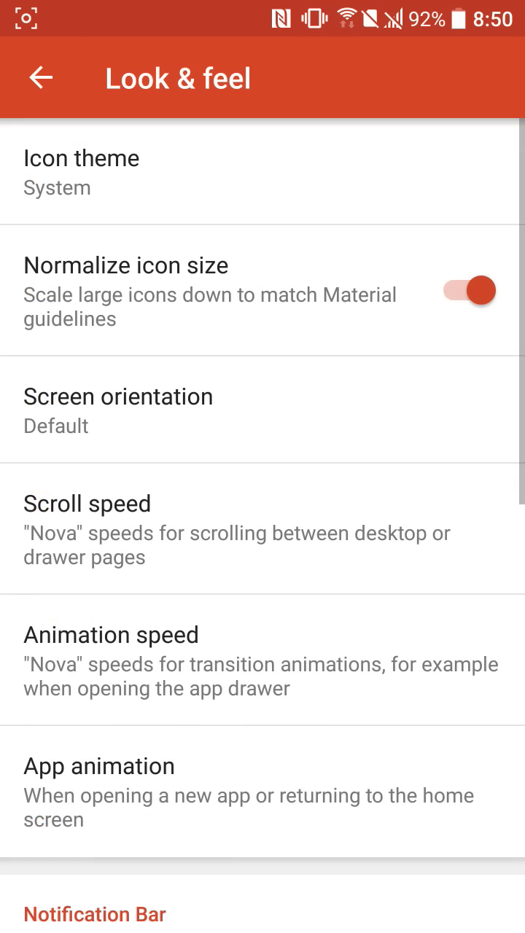
left_click(93, 173)
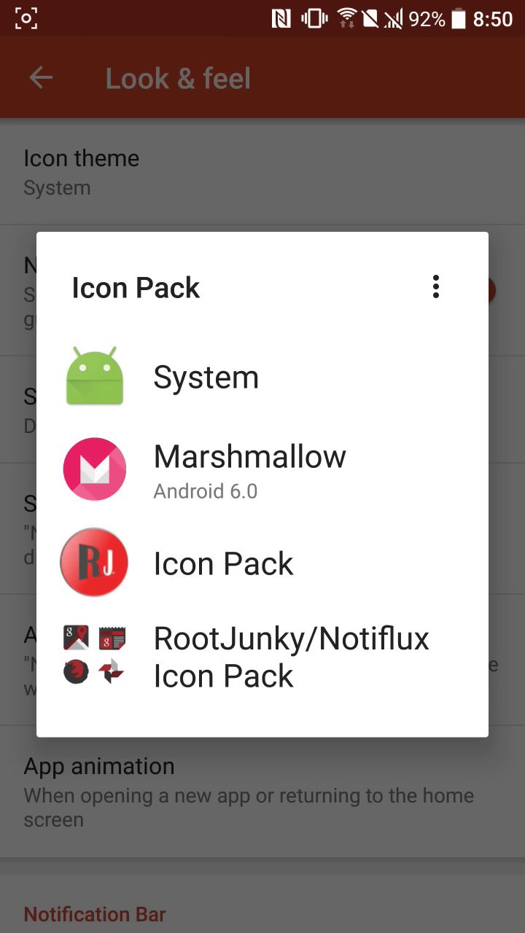
left_click(291, 658)
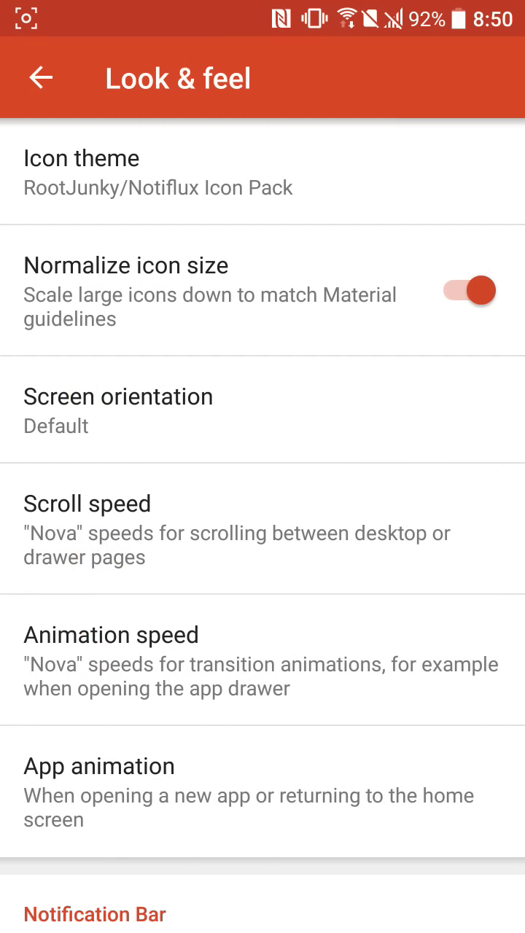
left_click(41, 78)
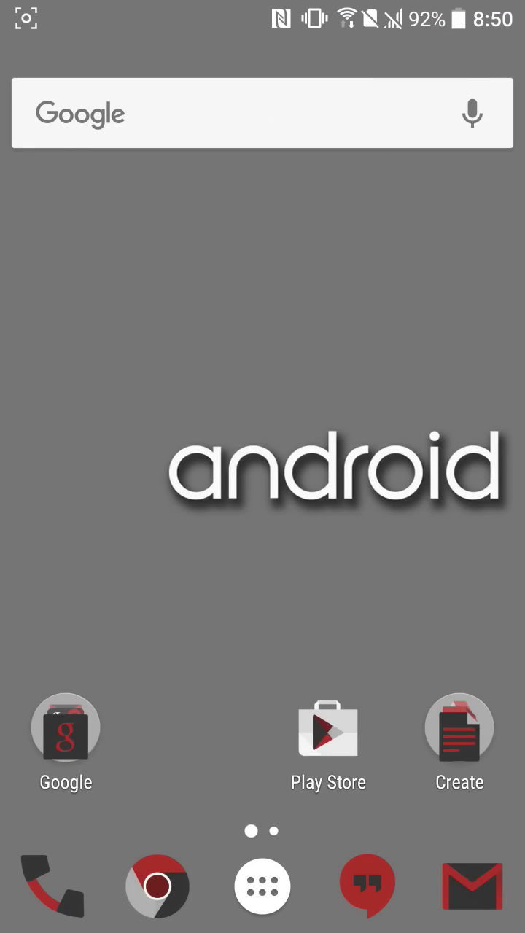
left_click(263, 885)
mouse_move(262, 729)
left_mouse_down()
mouse_move(262, 219)
mouse_move(263, 729)
left_mouse_up()
left_click_drag(262, 292, 263, 729)
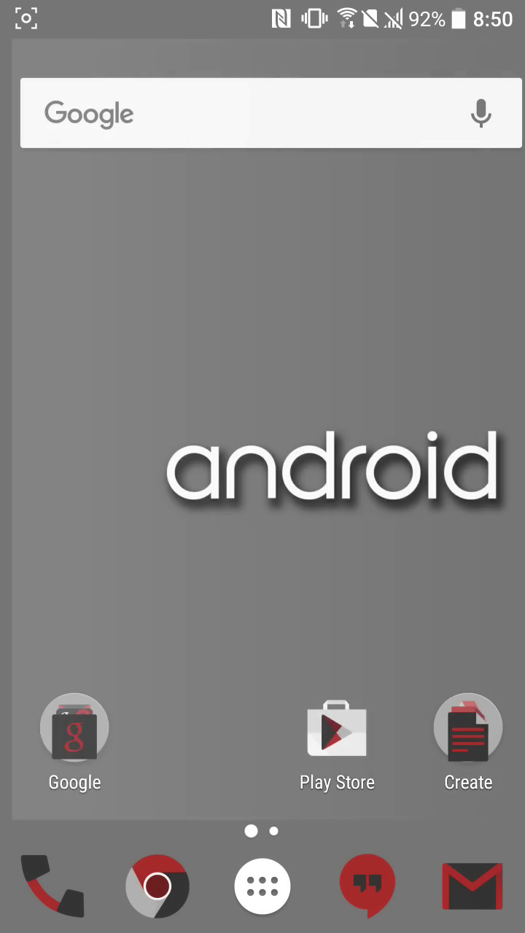
mouse_move(437, 437)
left_mouse_down()
mouse_move(110, 437)
mouse_move(437, 437)
left_mouse_up()
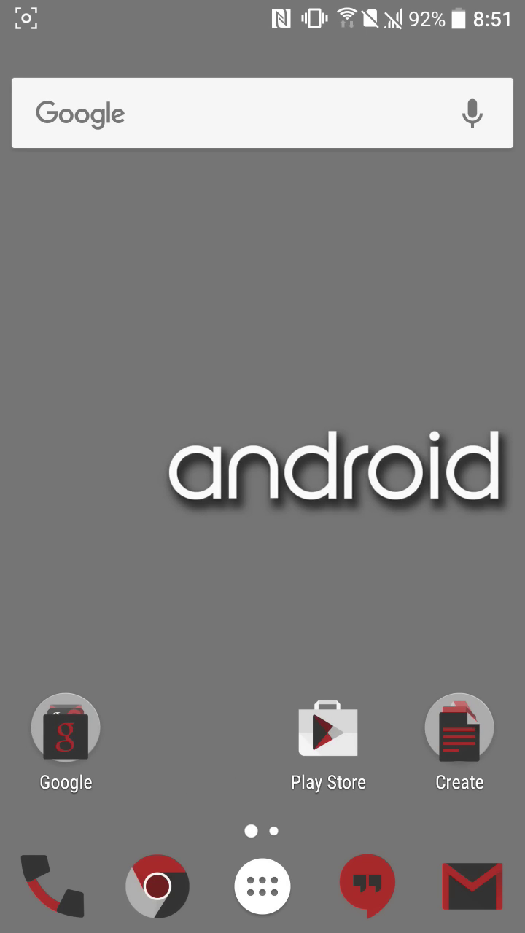
mouse_move(408, 328)
left_mouse_down()
mouse_move(117, 328)
mouse_move(408, 328)
left_mouse_up()
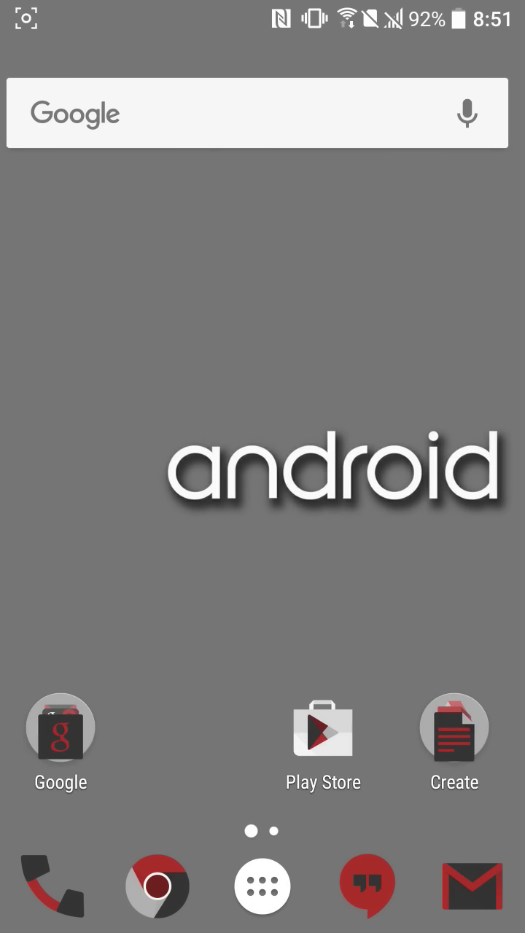
left_click(262, 886)
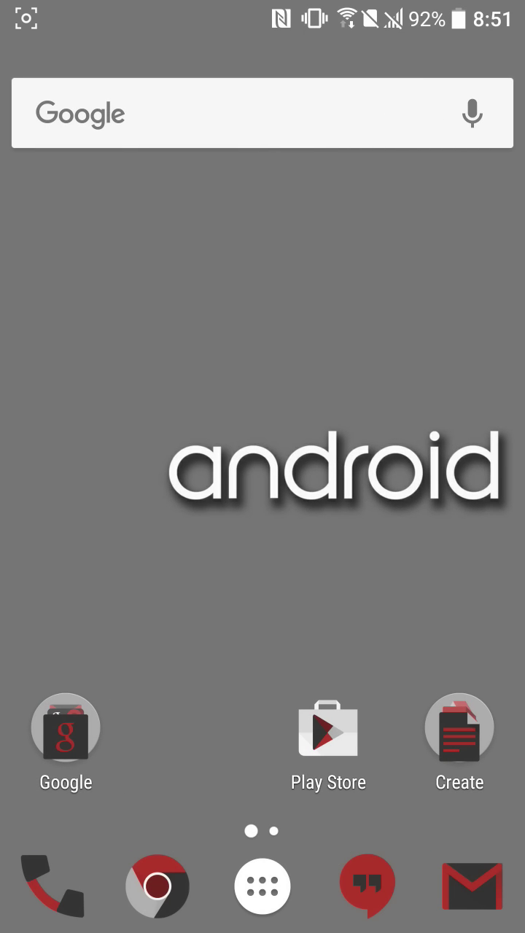
mouse_move(408, 327)
left_mouse_down()
mouse_move(117, 328)
mouse_move(408, 328)
left_mouse_up()
left_click(263, 886)
scroll(262, 474, "down", 15)
scroll(262, 474, "up", 10)
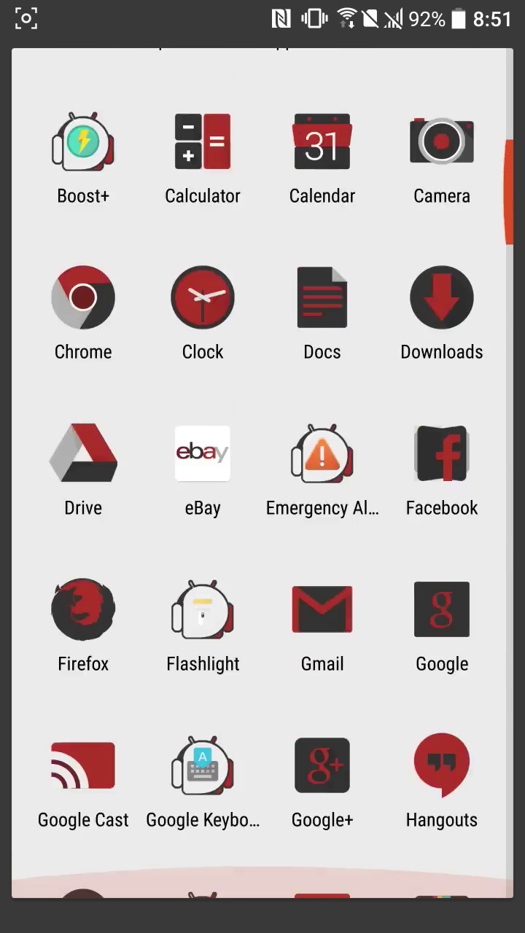
key("Escape")
mouse_move(496, 437)
left_mouse_down()
mouse_move(29, 437)
mouse_move(502, 437)
left_mouse_up()
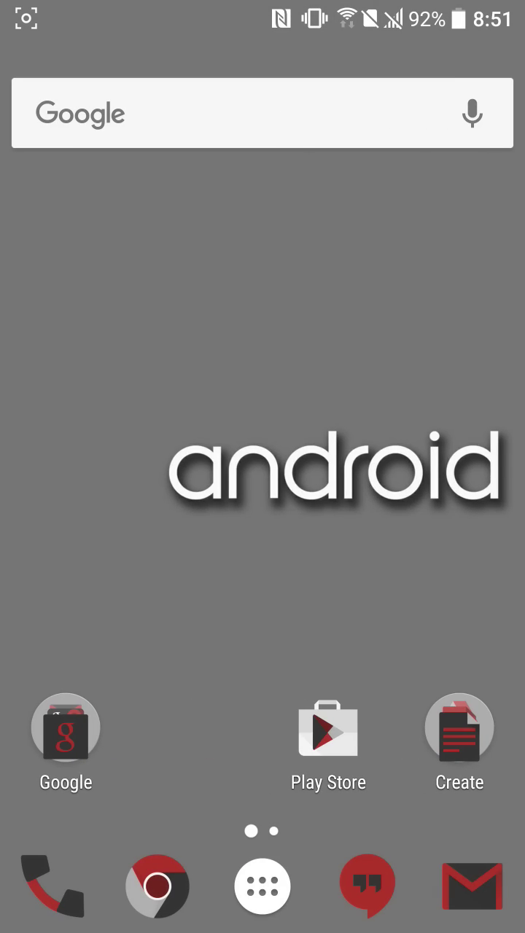